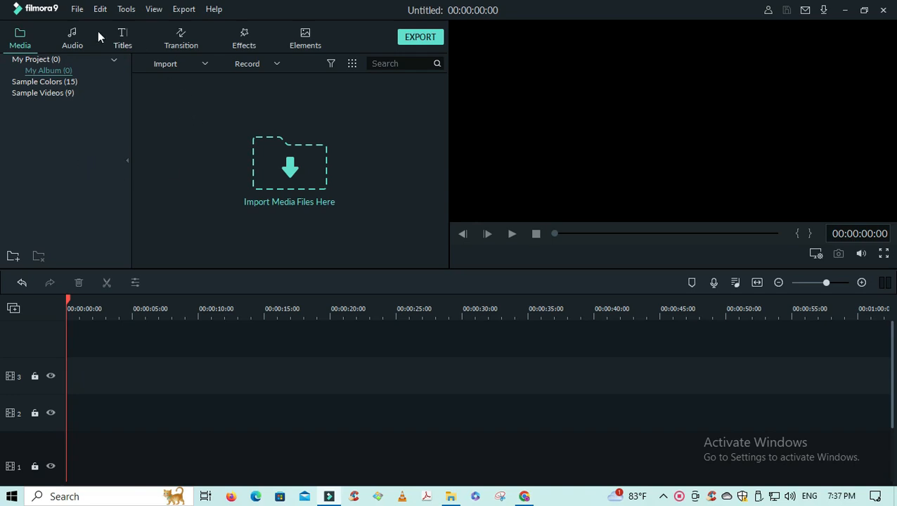
Step: Import the Untitled19 background image from New Volume (E:) into the media library
left_click(204, 64)
left_click(199, 80)
scroll(745, 340, "down", 1)
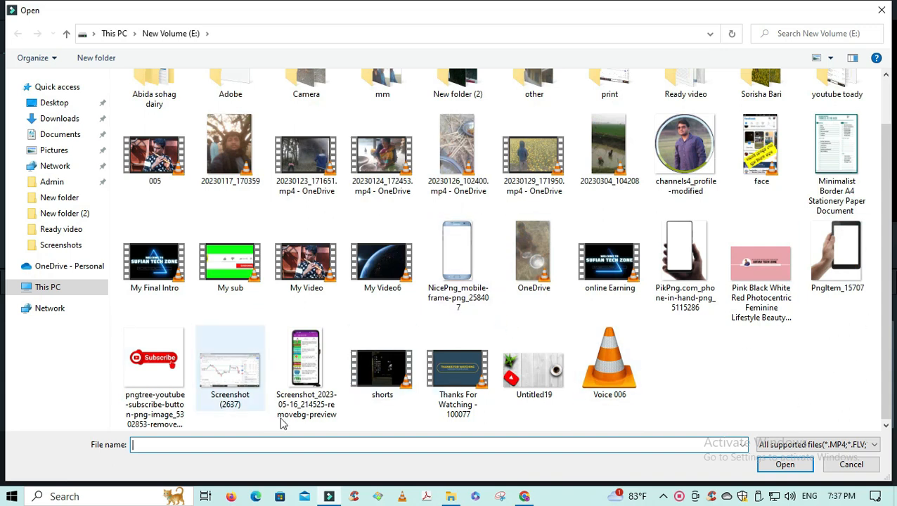
left_click(528, 372)
left_click(785, 464)
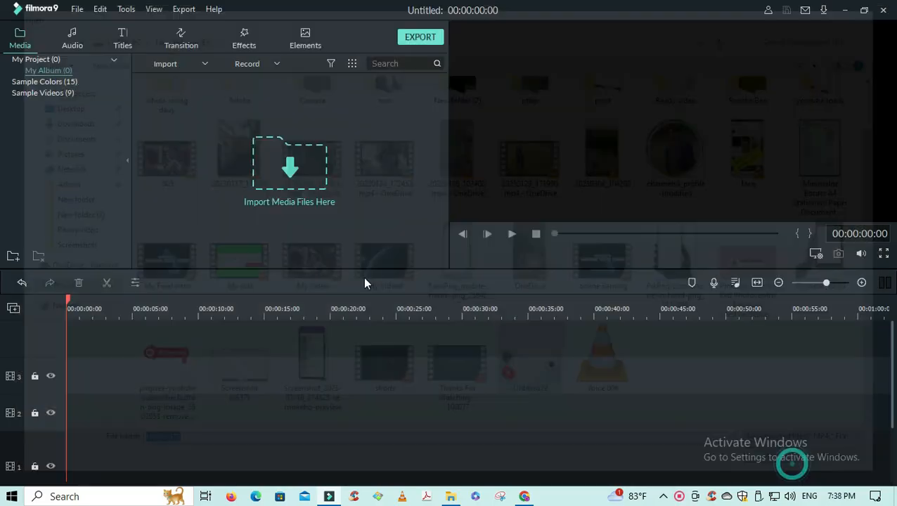
Step: Import the phone frame image NicePng_mobile-frame-png_258407 into the media library
left_click(205, 64)
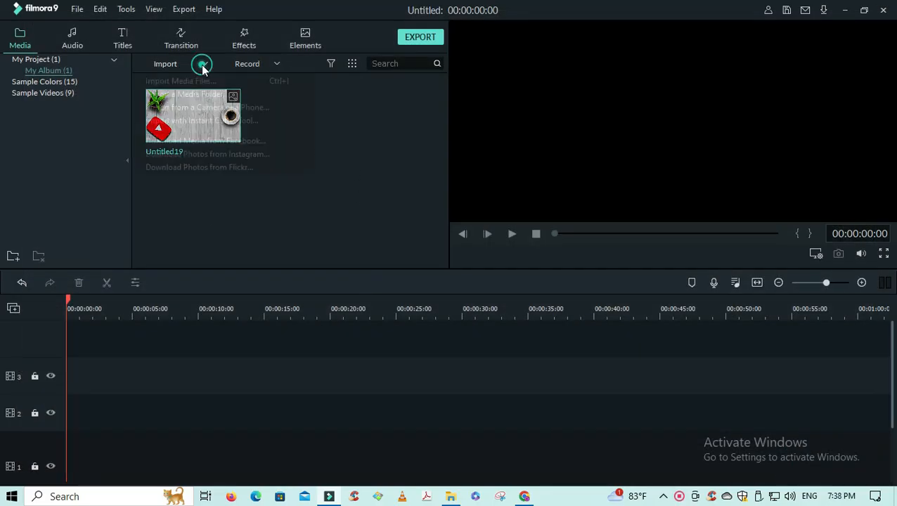
left_click(198, 80)
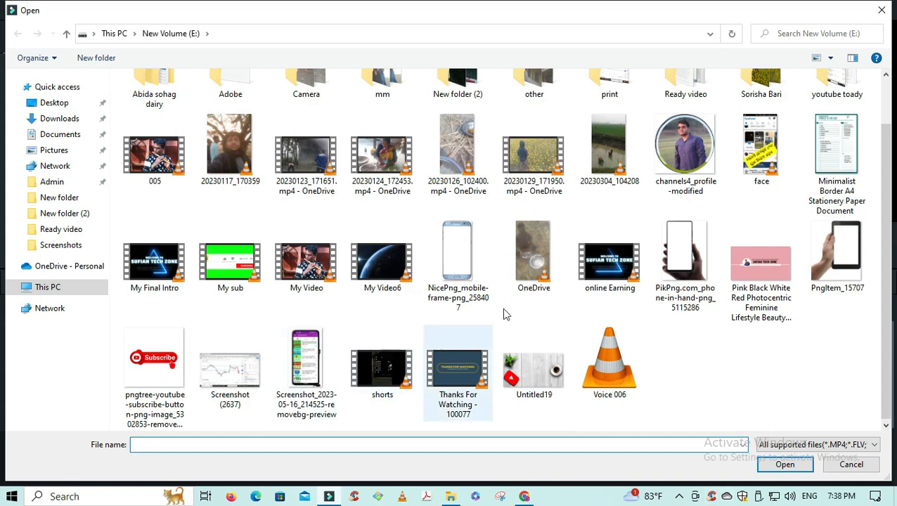
left_click(457, 257)
left_click(781, 464)
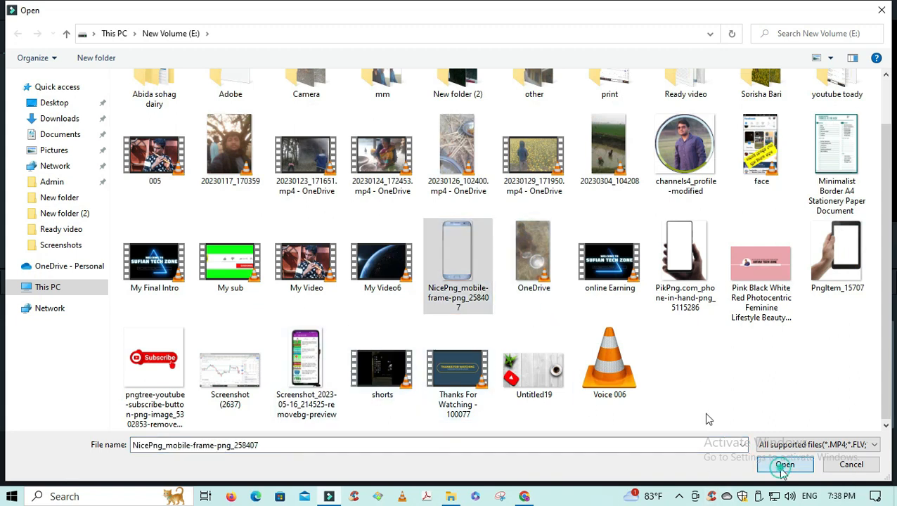
Step: Import the round profile picture channels4_profile-modified into the media library
left_click(188, 64)
left_click(191, 80)
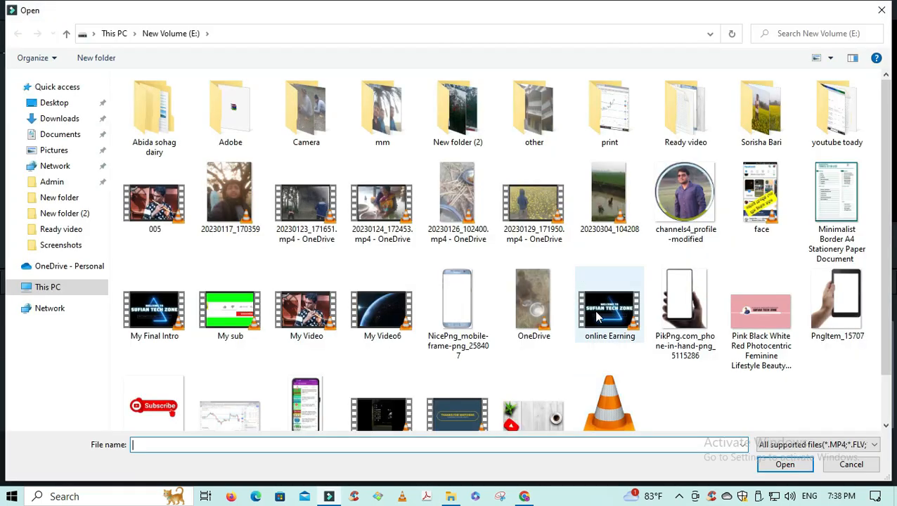
scroll(593, 310, "down", 1)
left_click(684, 158)
left_click(793, 464)
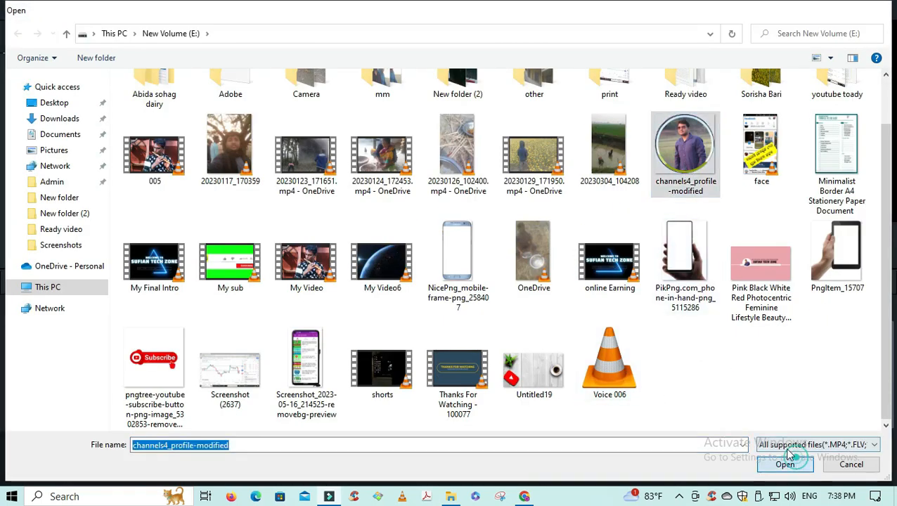
left_click(339, 196)
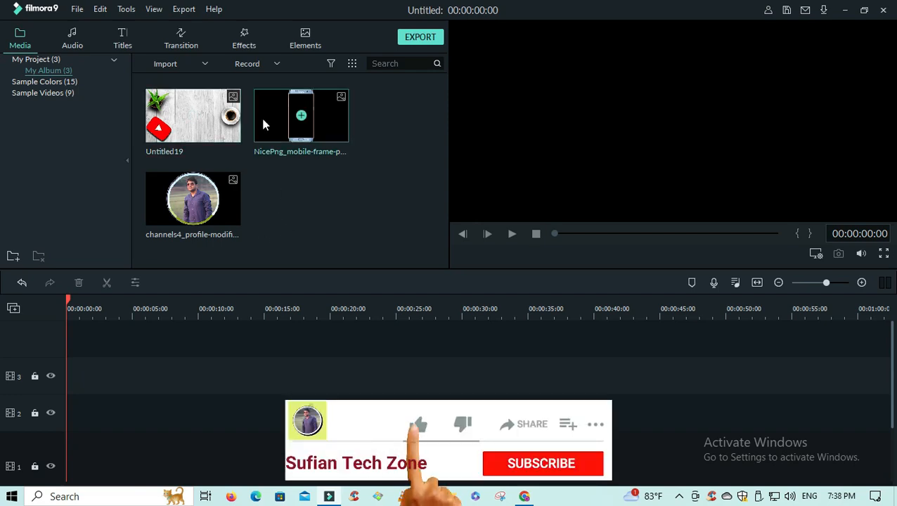
Step: Import the screen recording XRecorder_05082023_174201 from the Desktop's New folder (2), declining proxy file creation
left_click(201, 66)
left_click(200, 81)
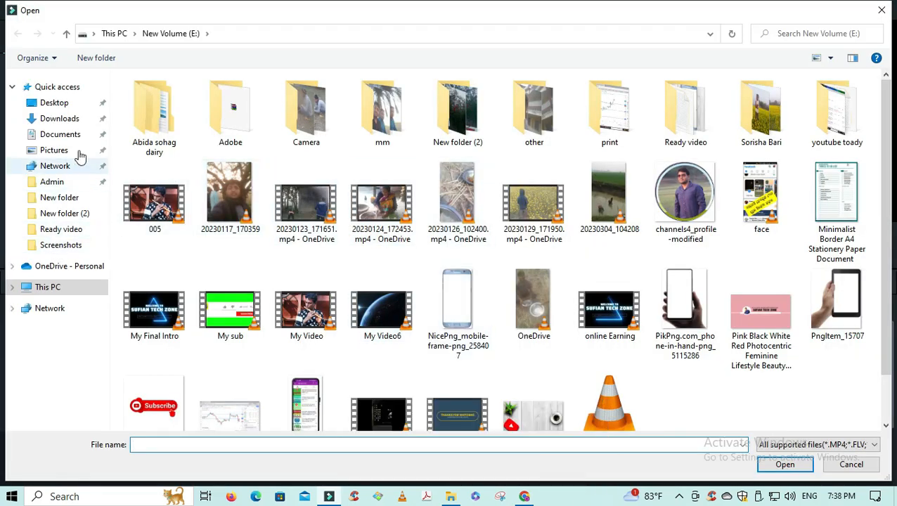
left_click(64, 288)
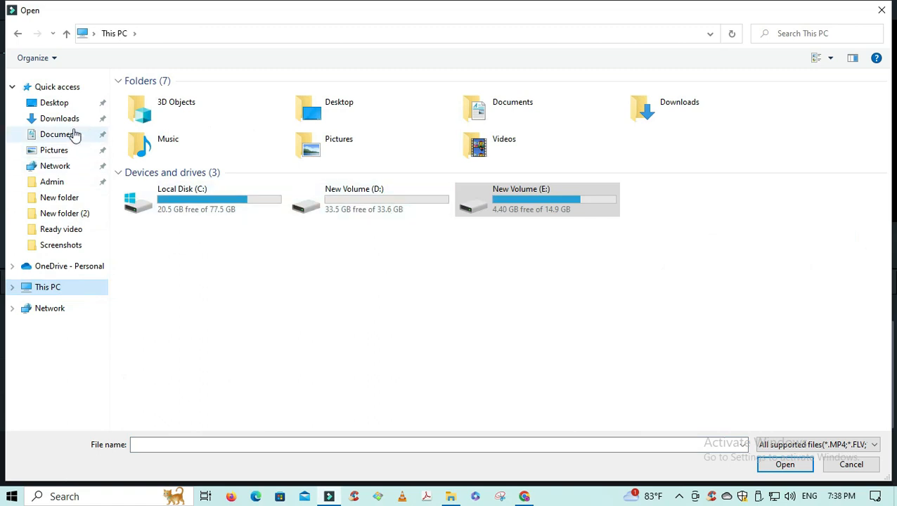
left_click(68, 106)
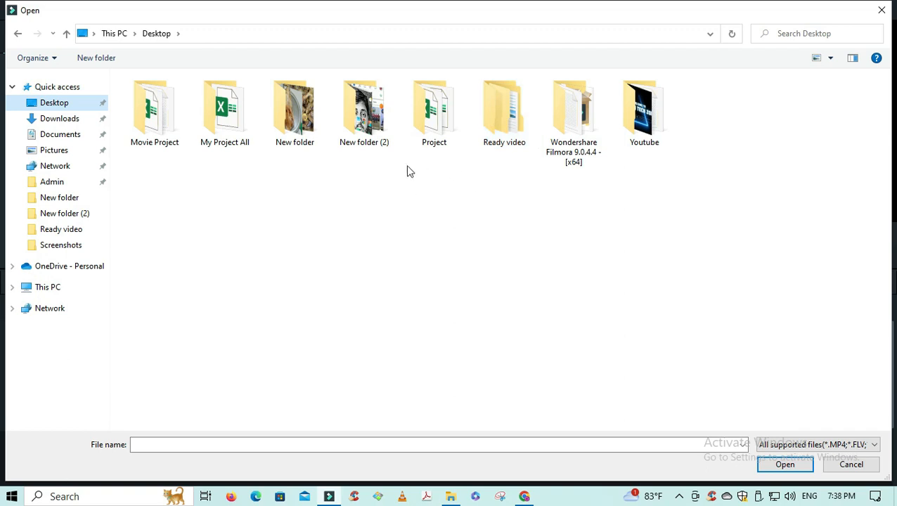
double_click(364, 112)
left_click(164, 151)
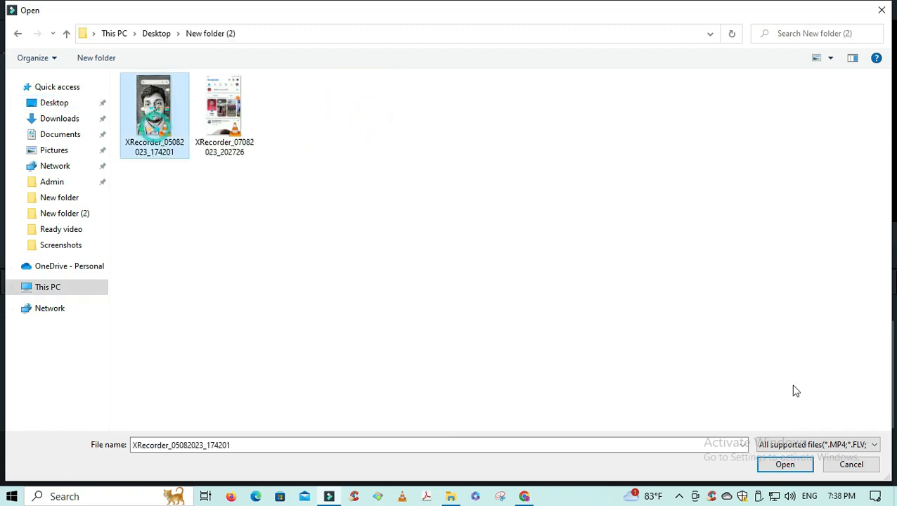
left_click(785, 464)
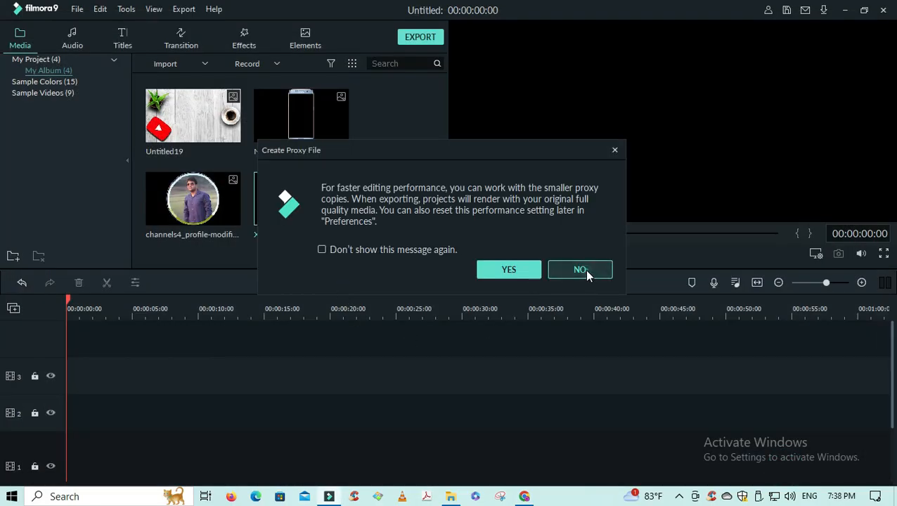
left_click(580, 270)
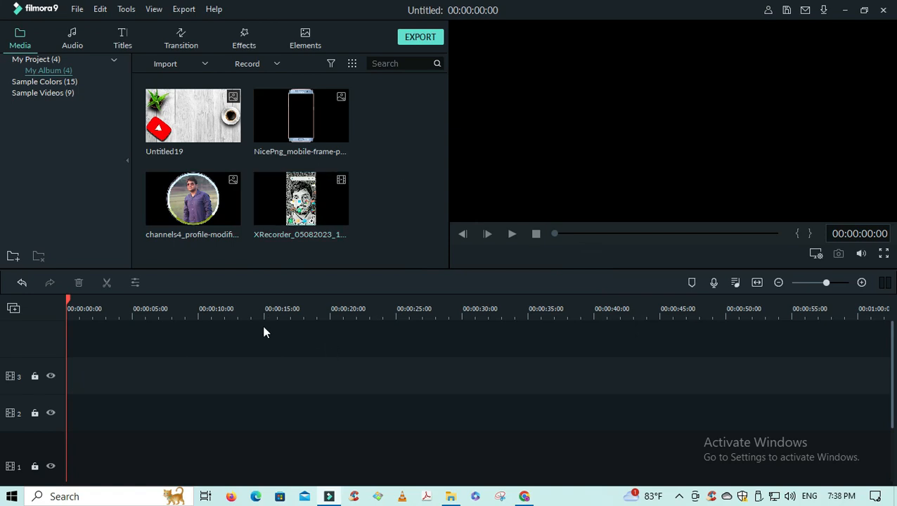
Step: Place Untitled19 on video track 1 and the XRecorder clip on track 2, both from the start, matching the project settings to the media
scroll(263, 328, "down", 3)
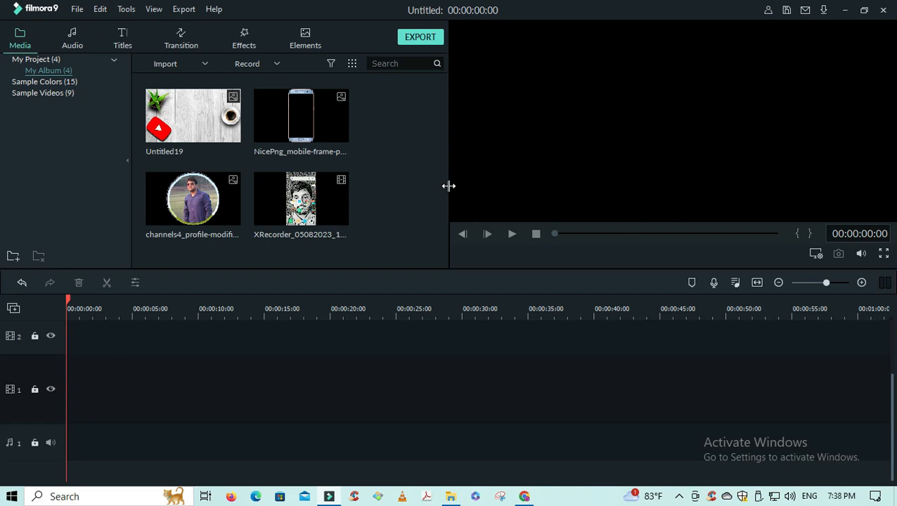
left_click_drag(220, 121, 56, 450)
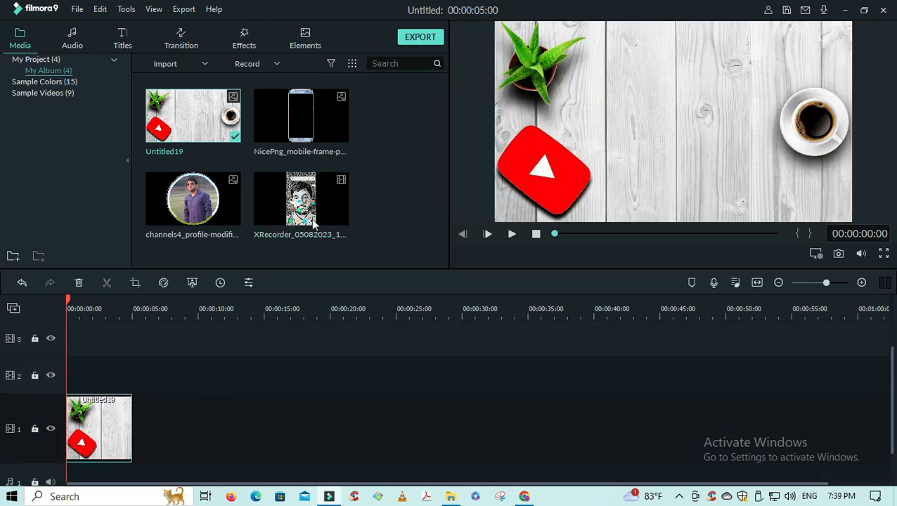
left_click_drag(323, 194, 85, 371)
left_click_drag(31, 401, 31, 402)
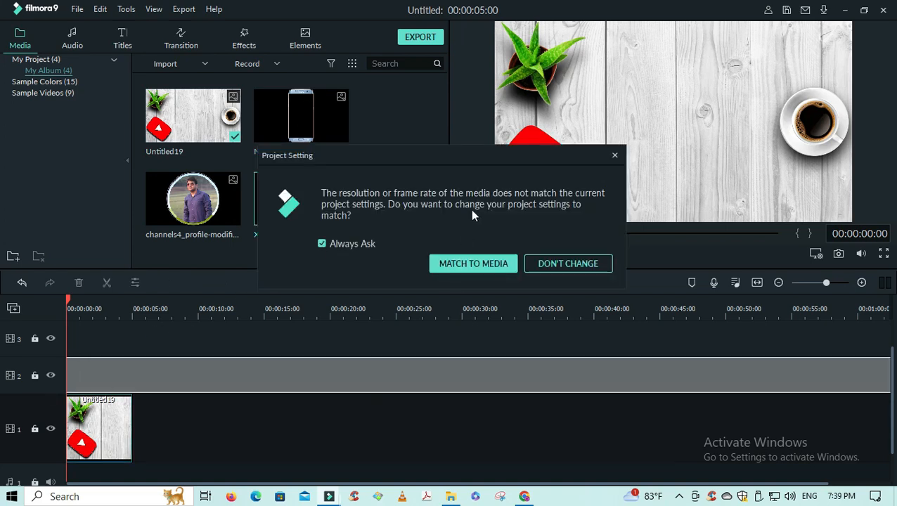
left_click(470, 266)
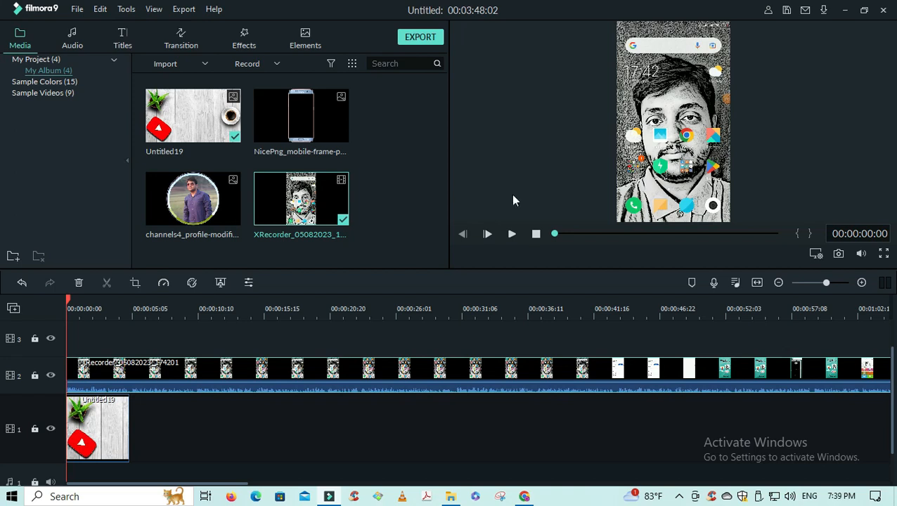
Step: Set the project resolution to 1920 x 1080 (16:9 Full HD) in the project settings
left_click_drag(68, 298, 50, 308)
left_click(79, 10)
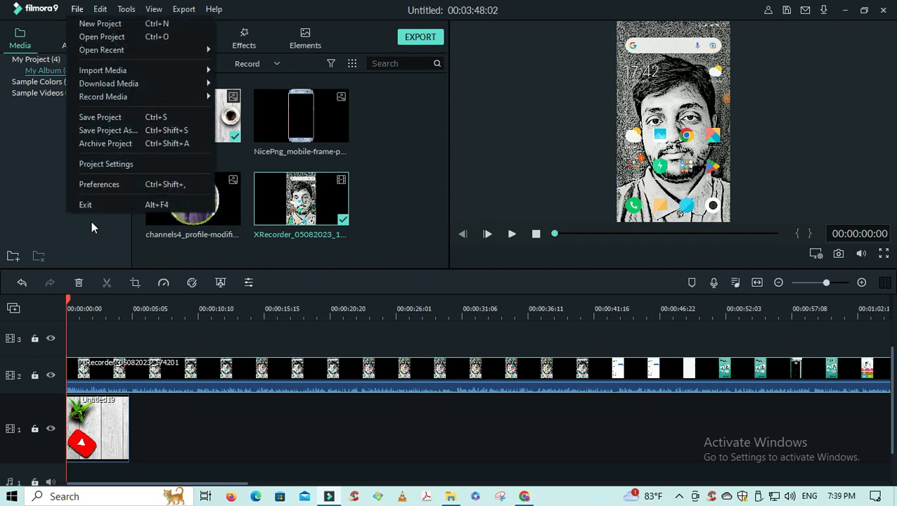
left_click(113, 164)
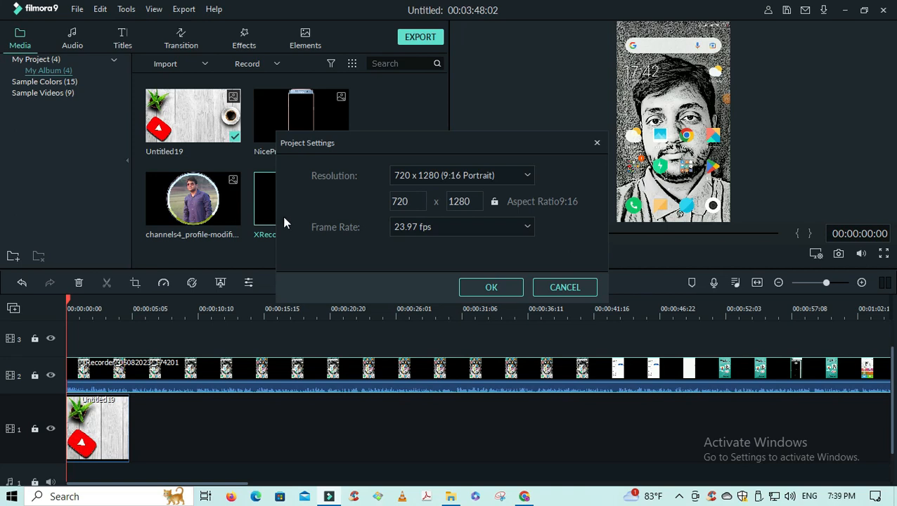
left_click(499, 177)
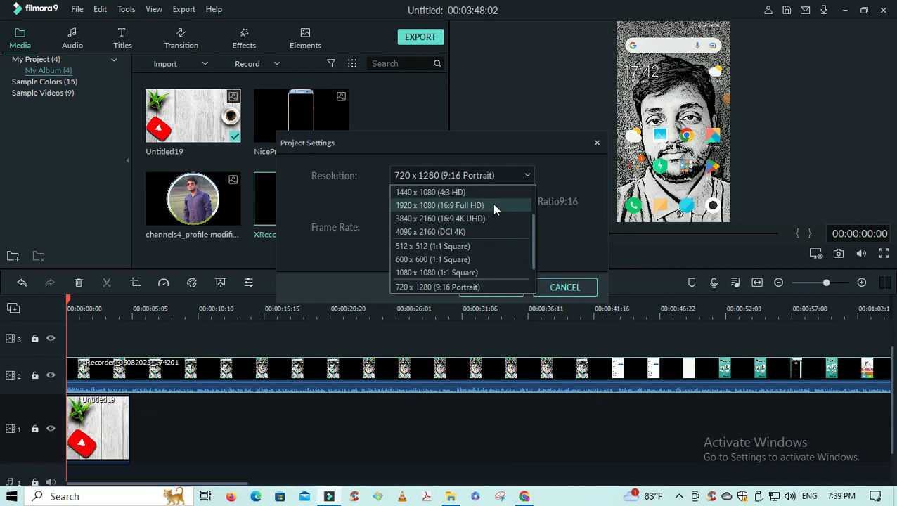
left_click(492, 206)
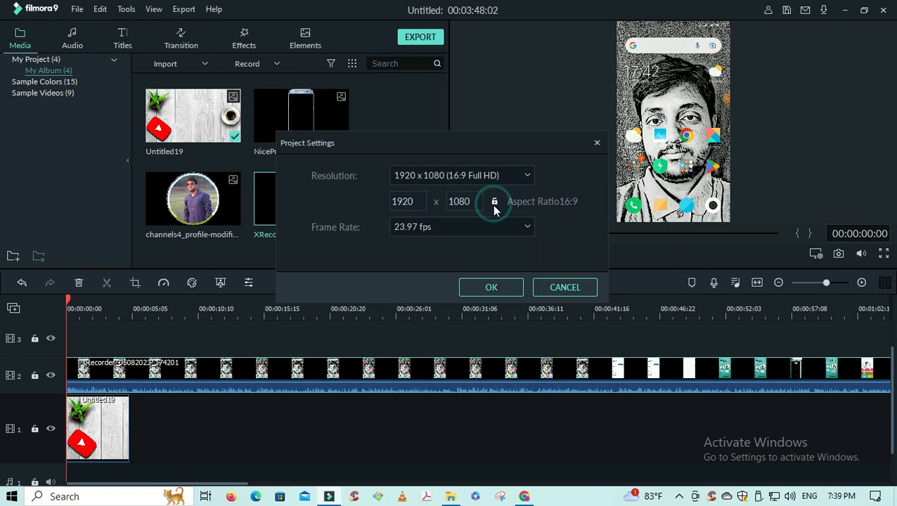
left_click(506, 288)
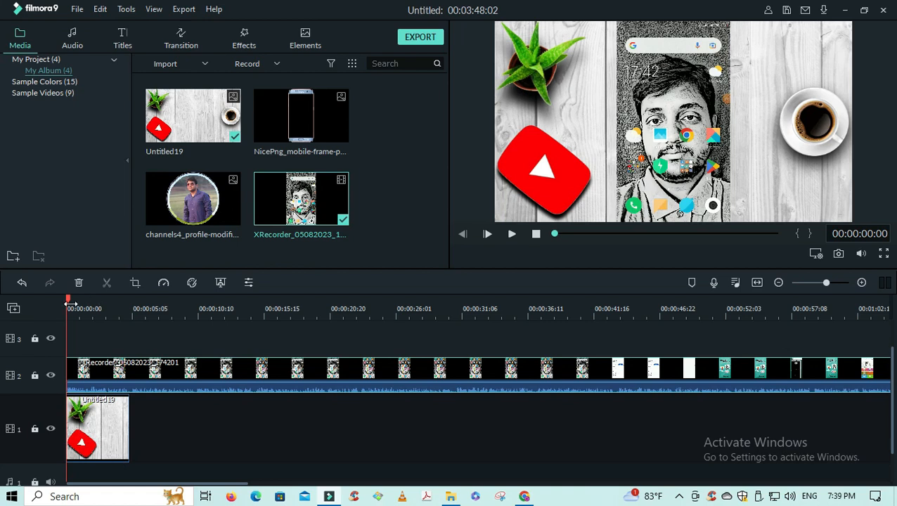
Step: Extend the Untitled19 background clip on track 1 to the end of the screen recording
left_click_drag(69, 304, 5, 330)
left_click_drag(702, 308, 150, 300)
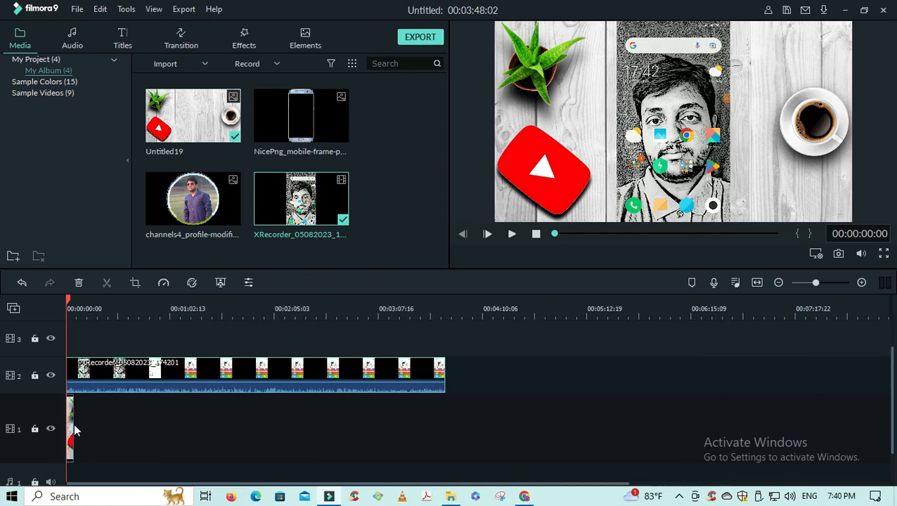
left_click_drag(71, 422, 447, 428)
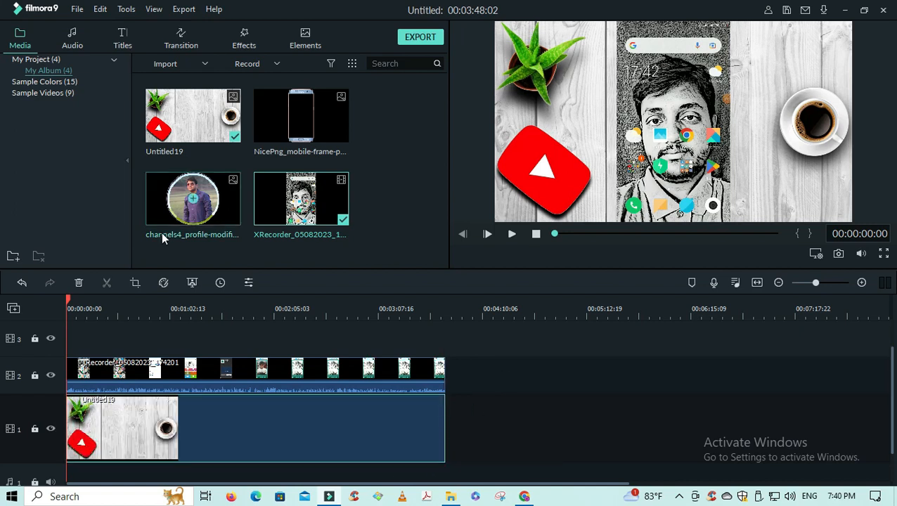
Step: Place the phone frame image at the start of track 3 and extend it to the end of the screen recording
left_click_drag(69, 303, 45, 338)
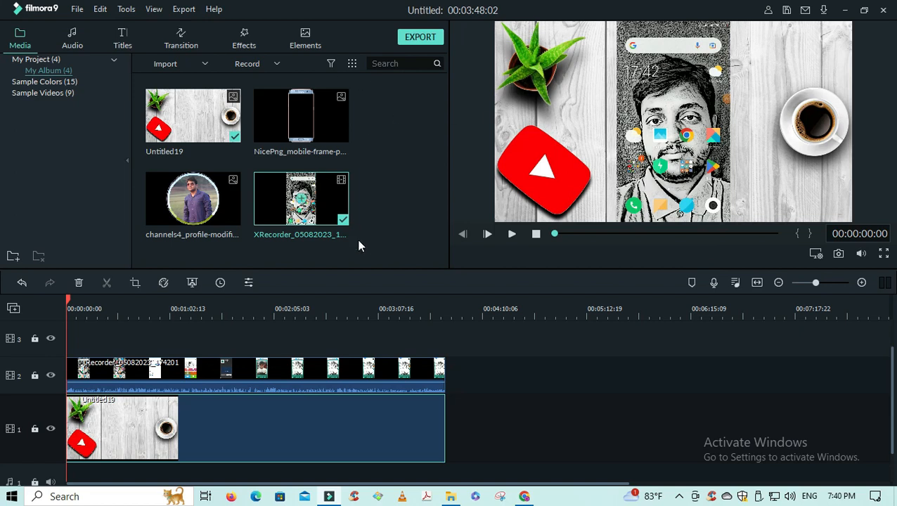
left_click_drag(320, 120, 71, 337)
scroll(369, 364, "up", 1)
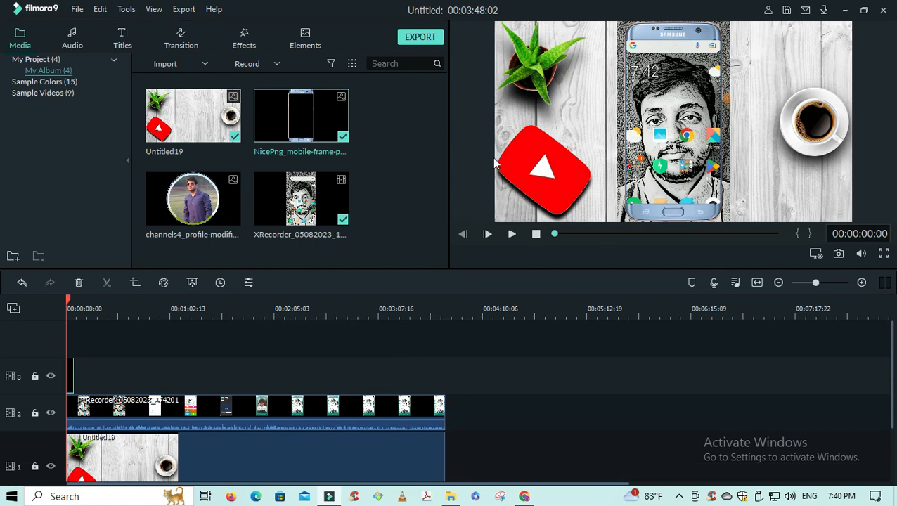
left_click_drag(72, 377, 444, 377)
left_click_drag(68, 304, 99, 303)
left_click_drag(38, 302, 12, 298)
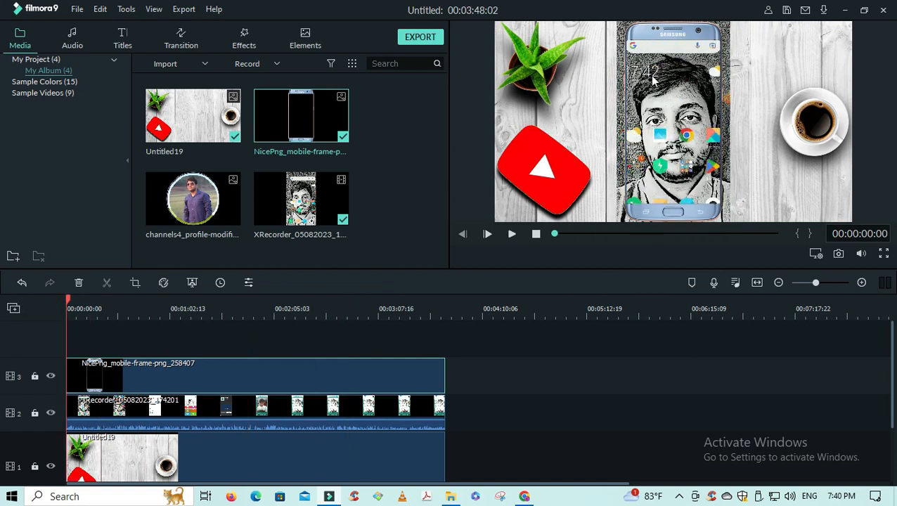
Step: Shrink the screen recording from its corners to fit inside the phone frame and nudge the frame to align over it
left_click(618, 27)
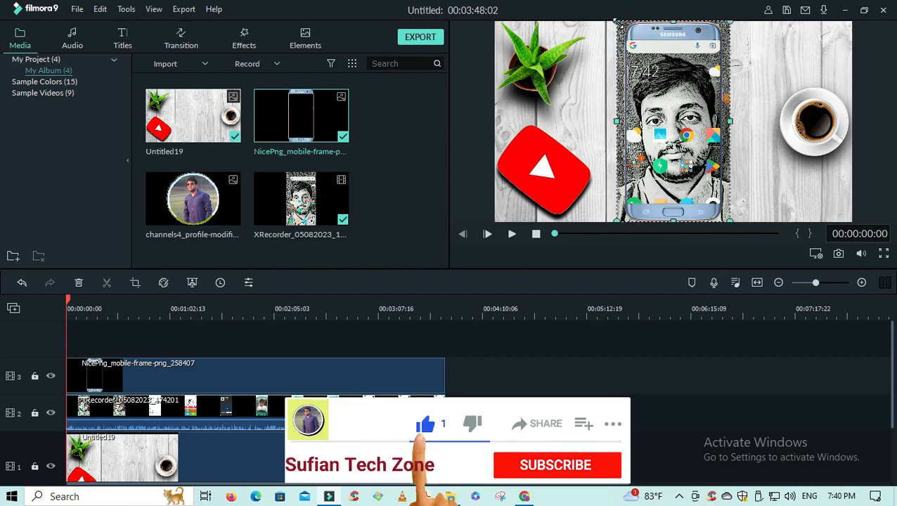
left_click_drag(617, 22, 632, 47)
left_click_drag(730, 39, 729, 39)
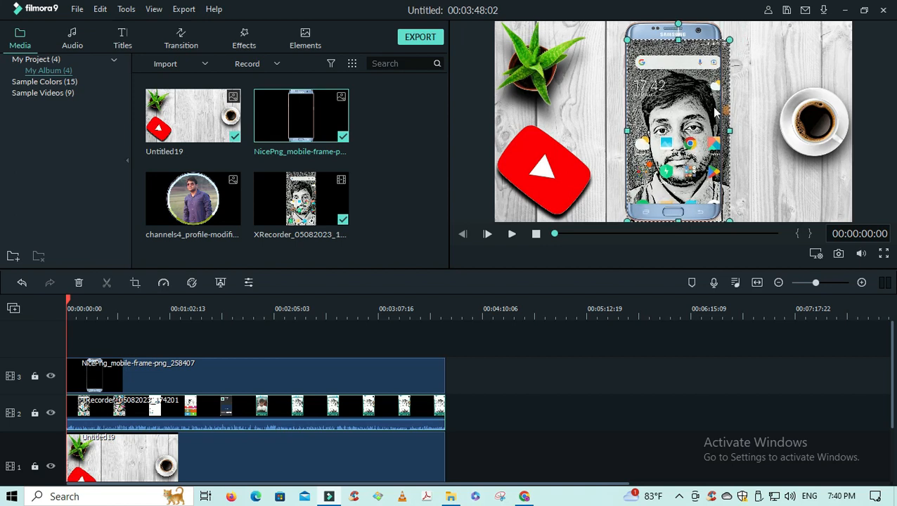
left_click_drag(728, 221, 710, 201)
left_click(744, 141)
left_click(709, 161)
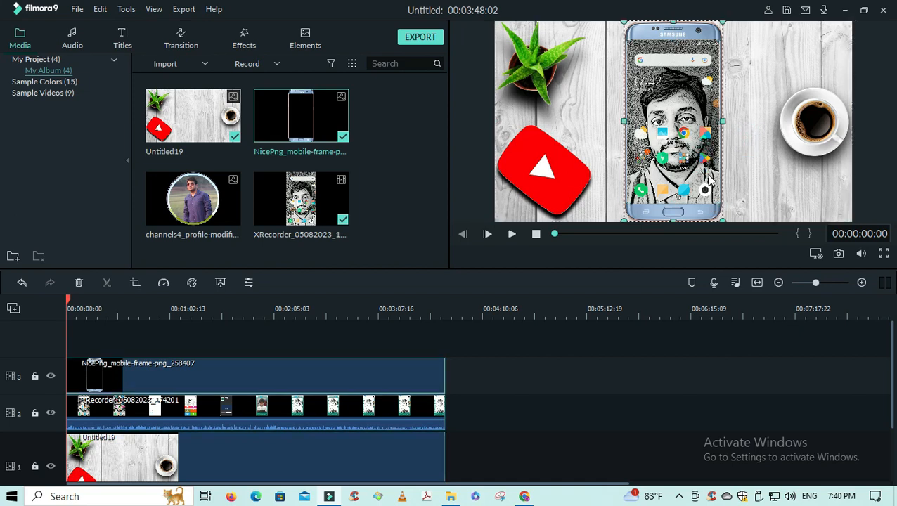
left_click_drag(676, 124, 673, 125)
left_click(776, 203)
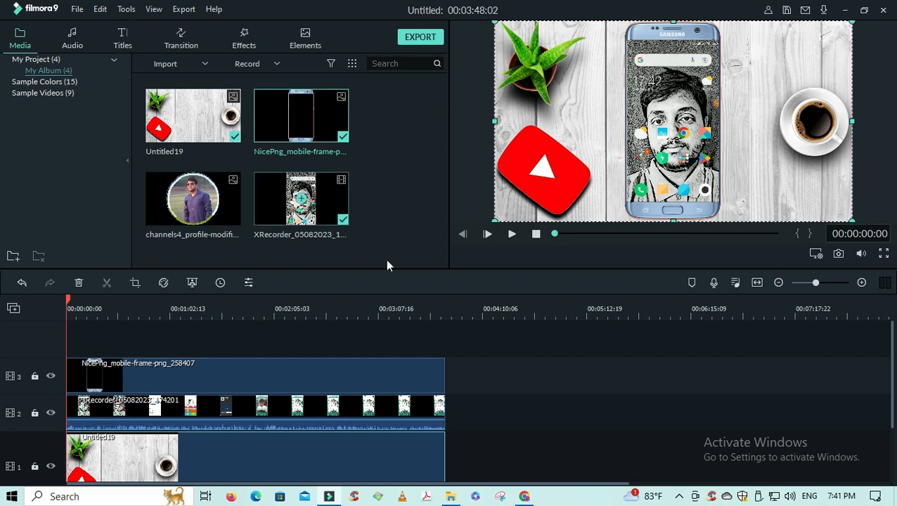
Step: Play the composition and check the recording inside the phone frame at several points of the video
left_click(511, 235)
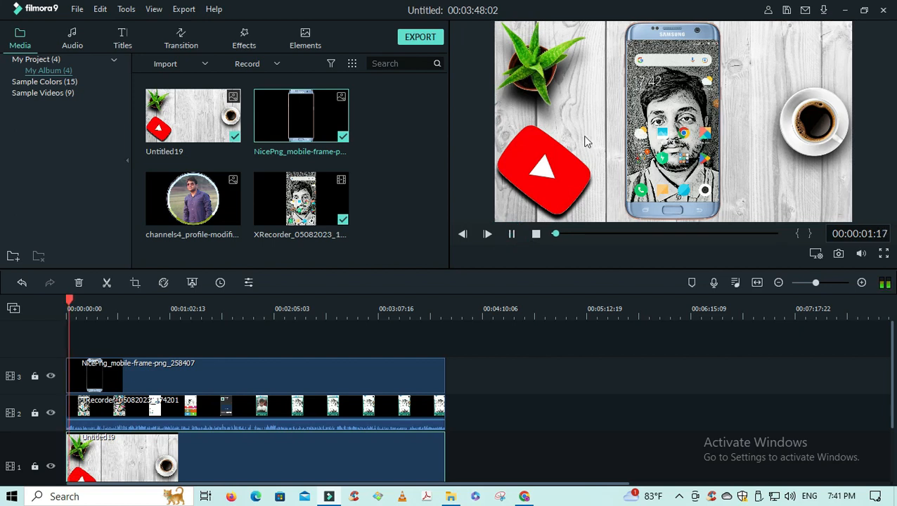
left_click(605, 233)
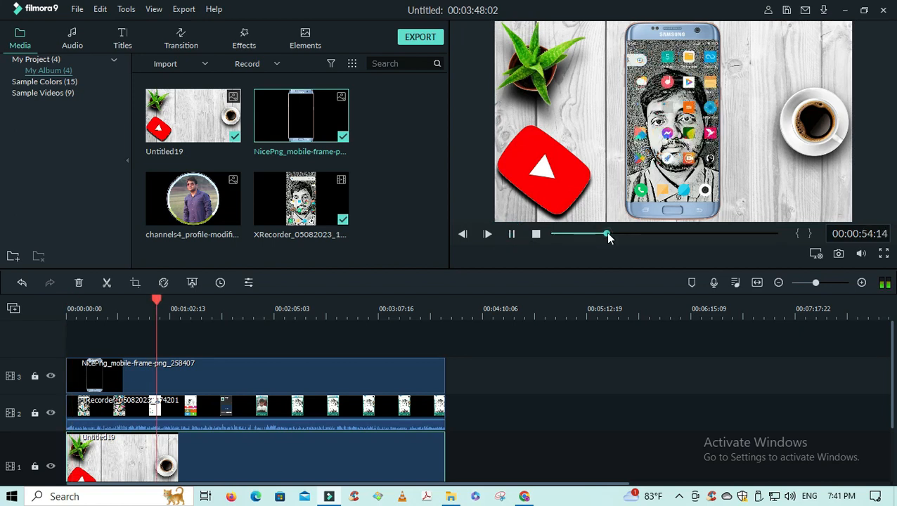
left_click(657, 234)
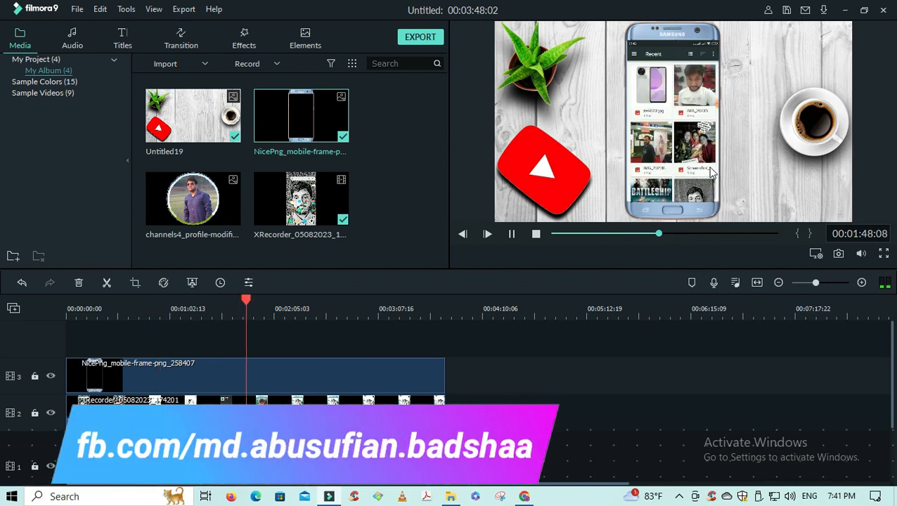
left_click(726, 234)
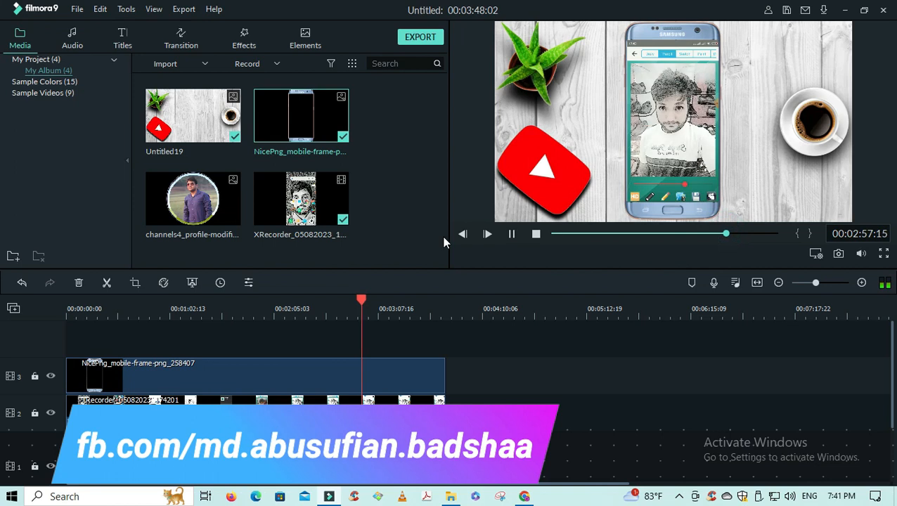
left_click(511, 234)
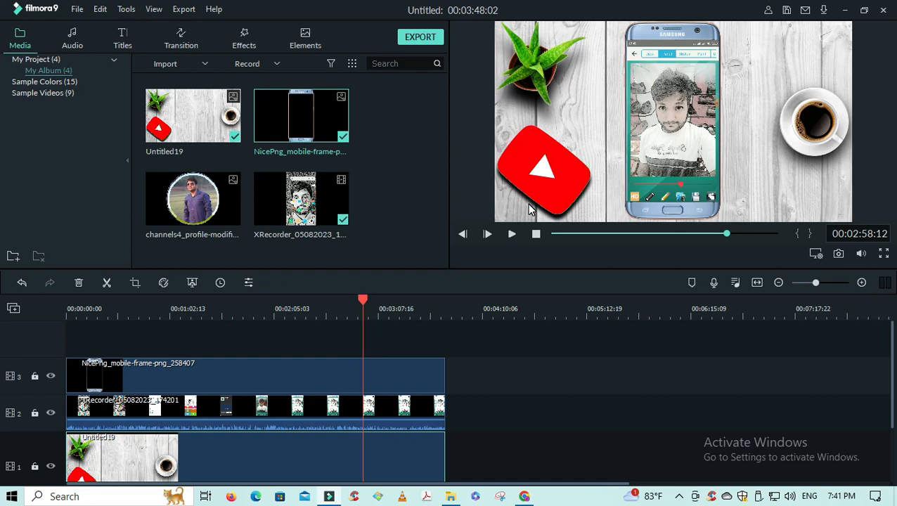
Step: Export the project to the computer as an MP4 named My Video at 1920x1080
left_click(433, 37)
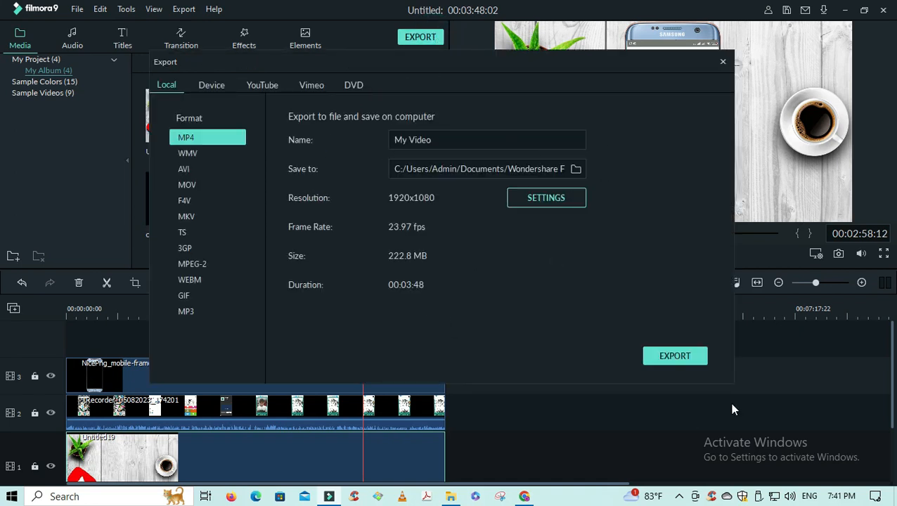
left_click(677, 357)
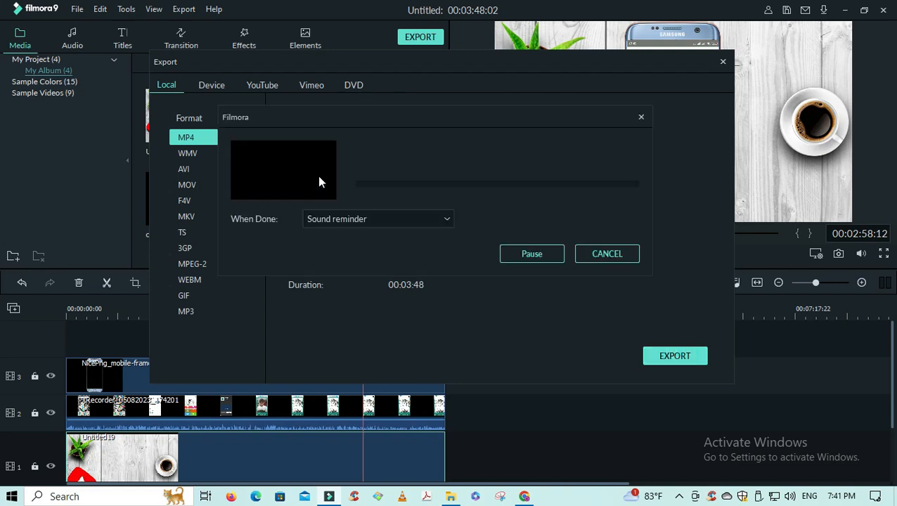